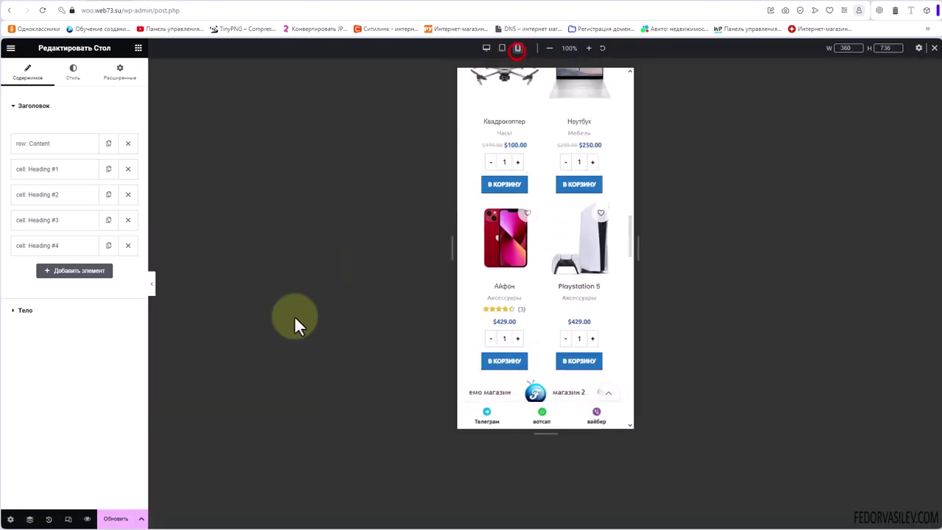
# Step: Examine how the table scrolls horizontally in the mobile preview and how it appears in the desktop layout
pyautogui.scroll(2, 521, 294)
pyautogui.scroll(-10, 521, 293)
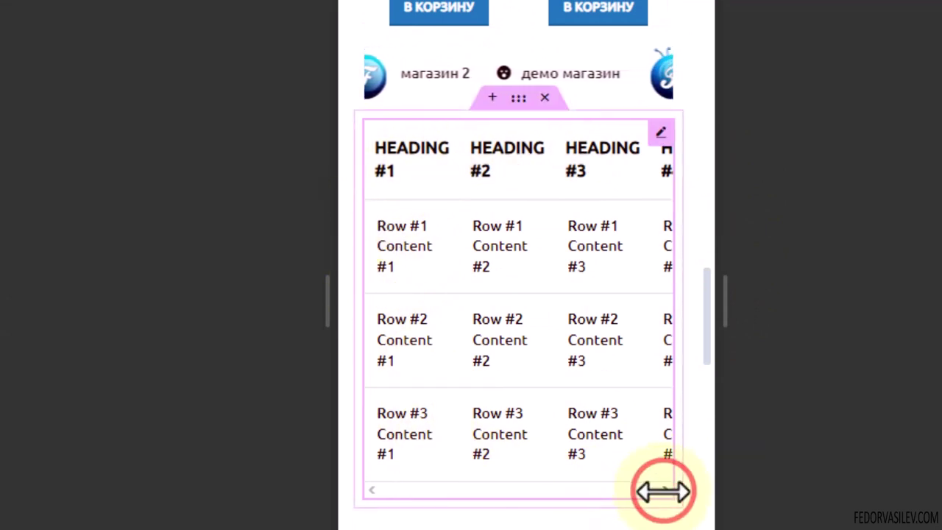
pyautogui.click(659, 491)
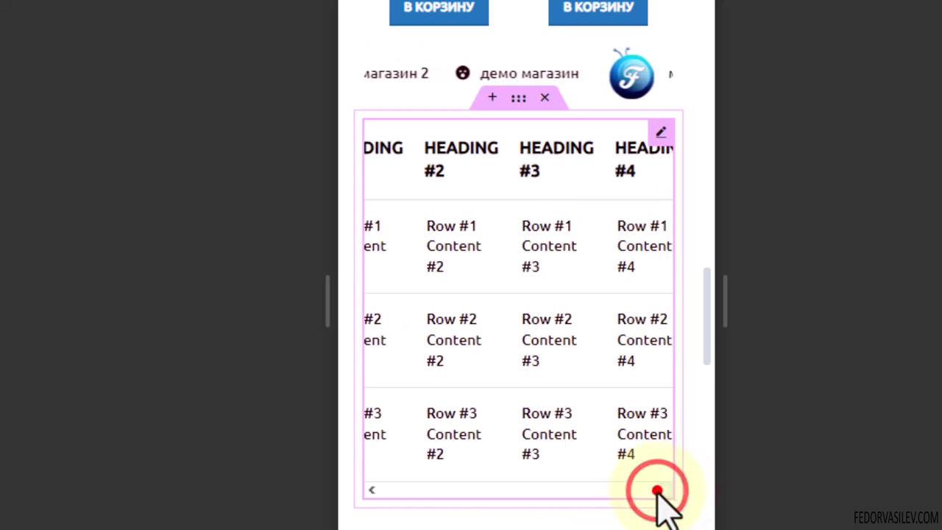
pyautogui.click(659, 491)
pyautogui.click(370, 491)
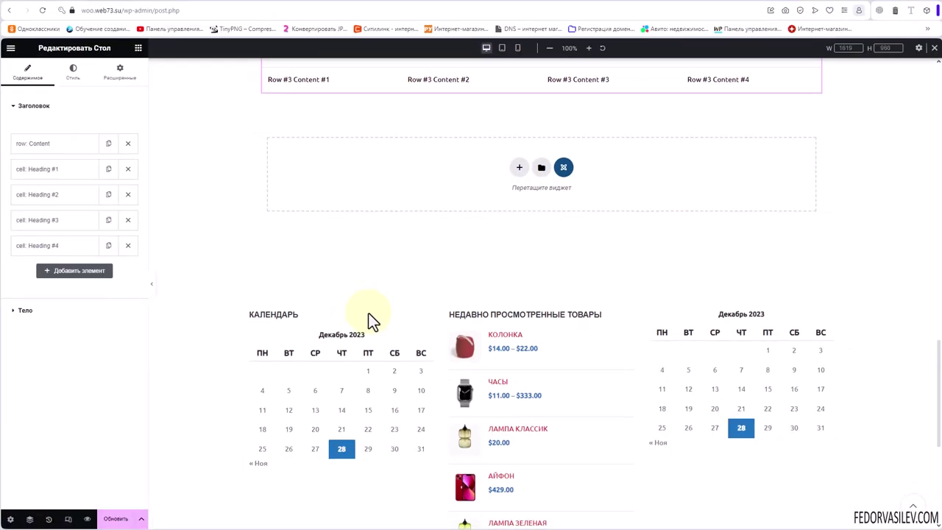
pyautogui.scroll(6, 372, 318)
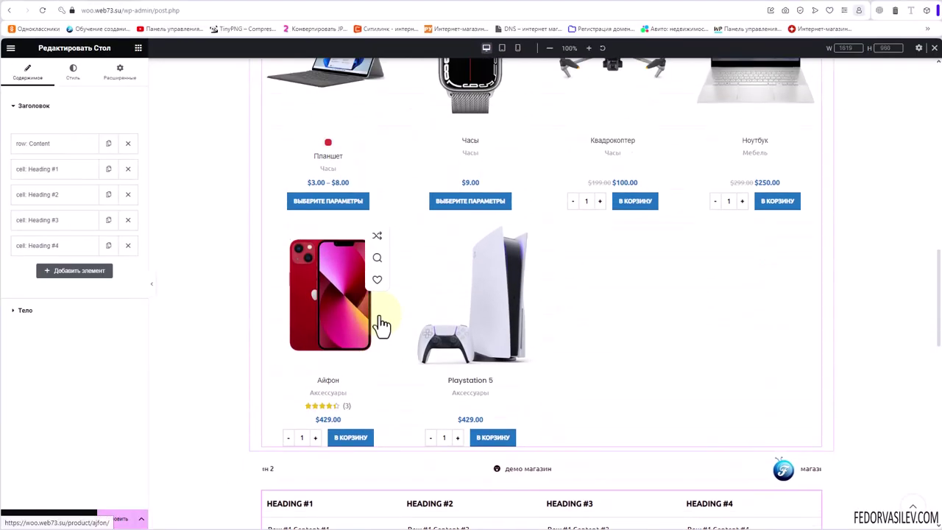
pyautogui.scroll(-3, 380, 320)
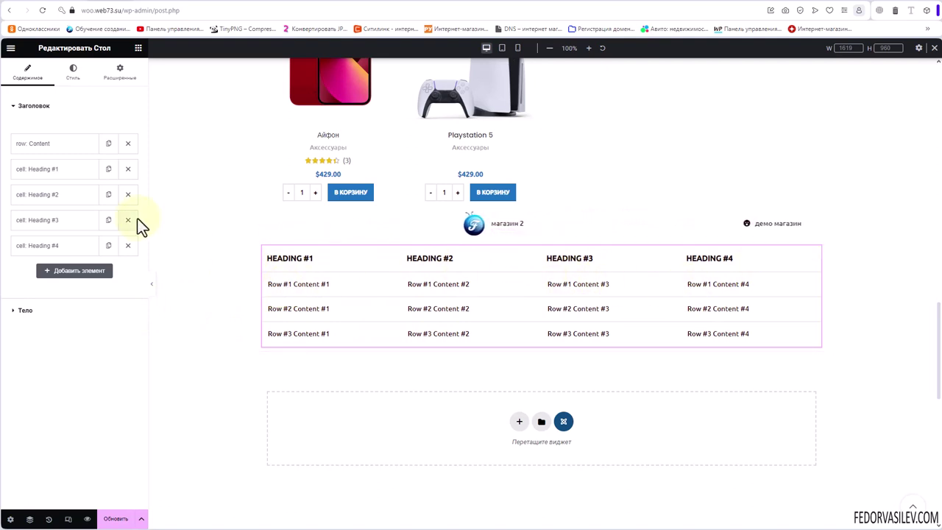
# Step: Review the header's row element with its border type options and the content settings of the Heading #1 cell
pyautogui.click(26, 105)
pyautogui.click(27, 105)
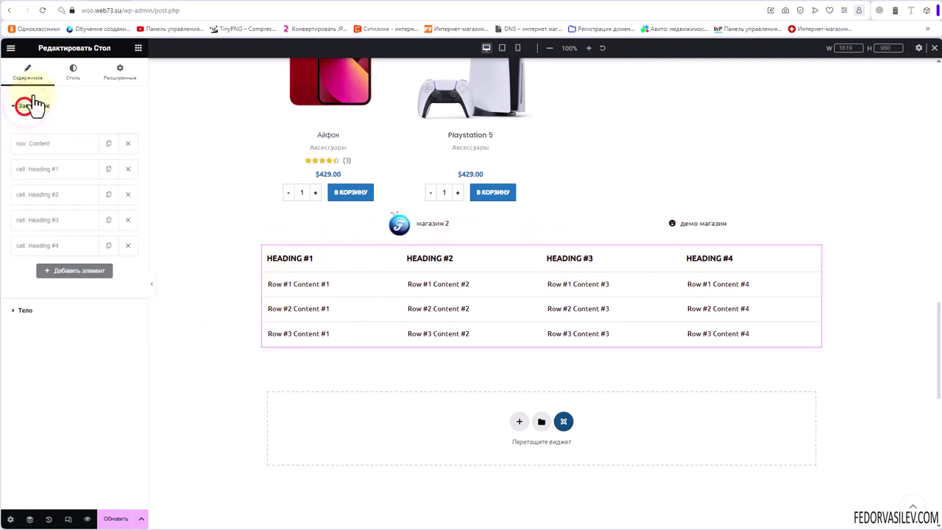
pyautogui.click(32, 144)
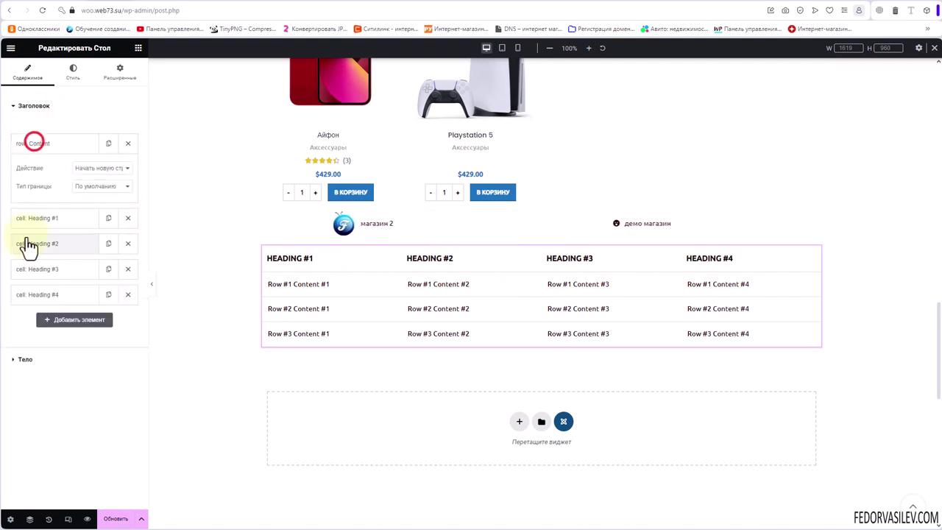
pyautogui.click(101, 190)
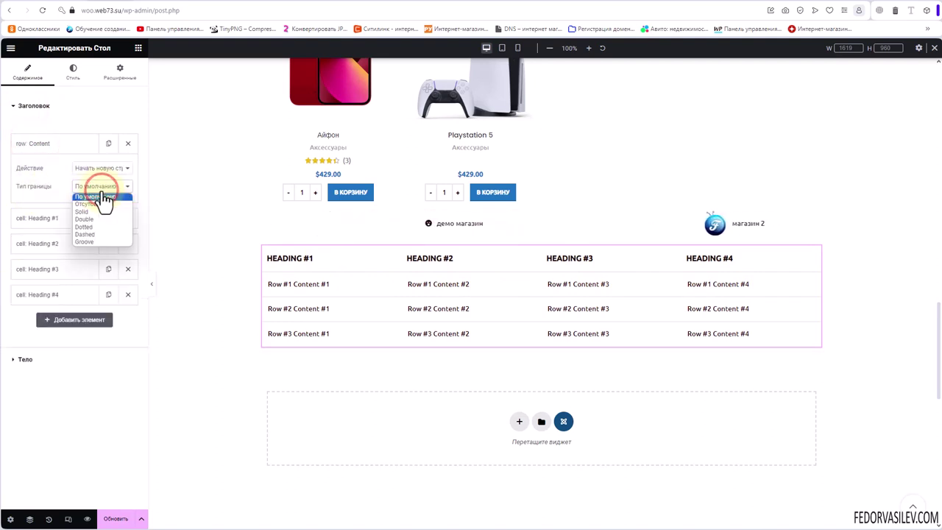
pyautogui.click(97, 186)
pyautogui.click(46, 219)
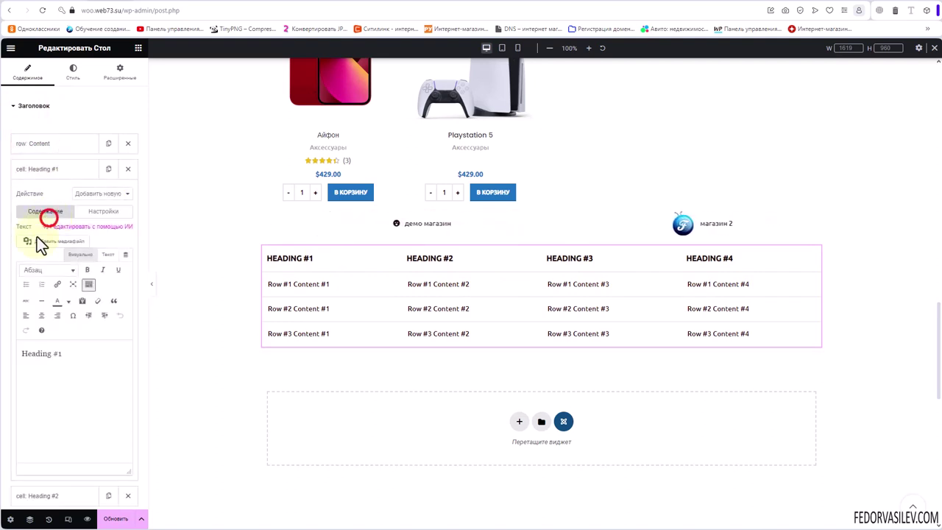
pyautogui.click(29, 168)
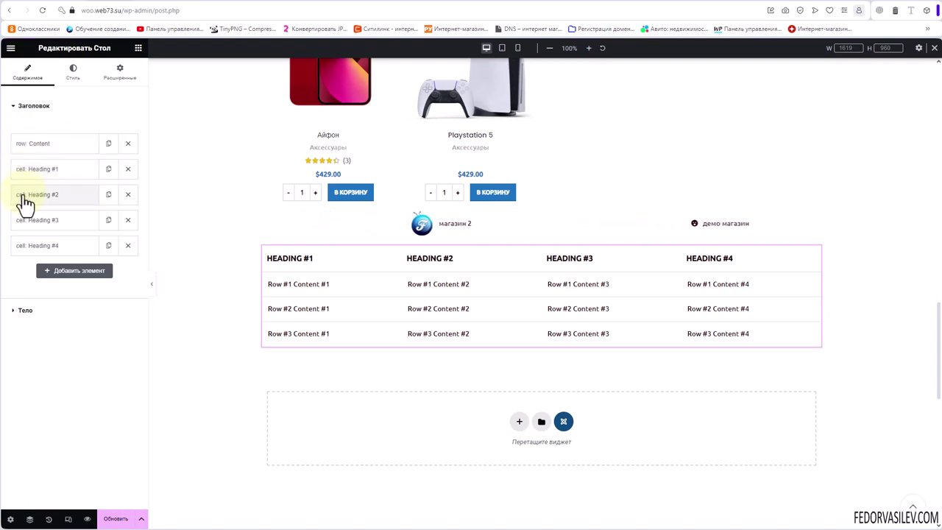
# Step: Give the table's header row a Solid border 2 px thick on all sides in blue-violet #5500FC
pyautogui.click(53, 147)
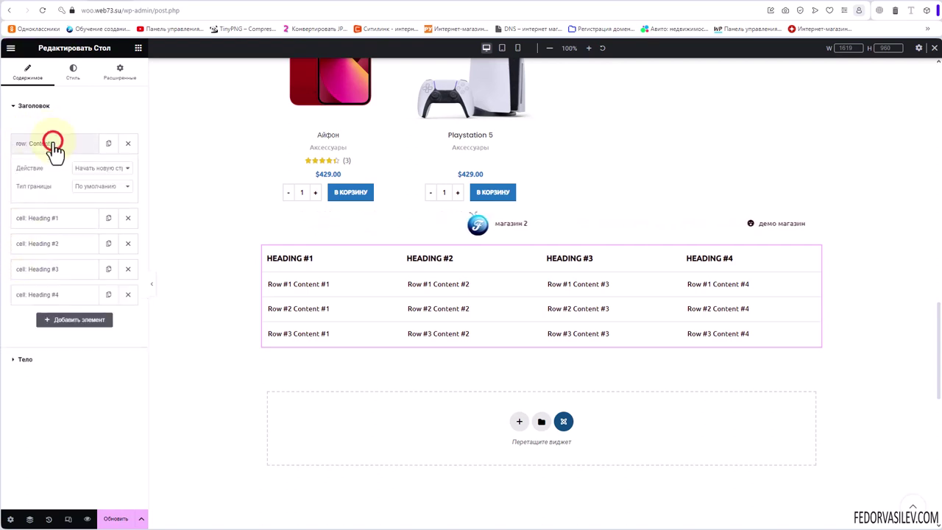
pyautogui.click(92, 185)
pyautogui.click(97, 210)
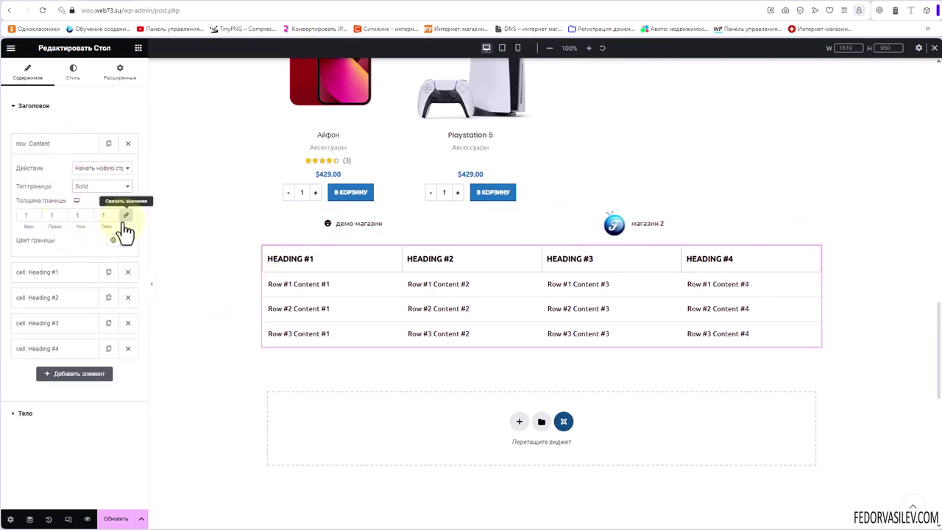
pyautogui.click(36, 212)
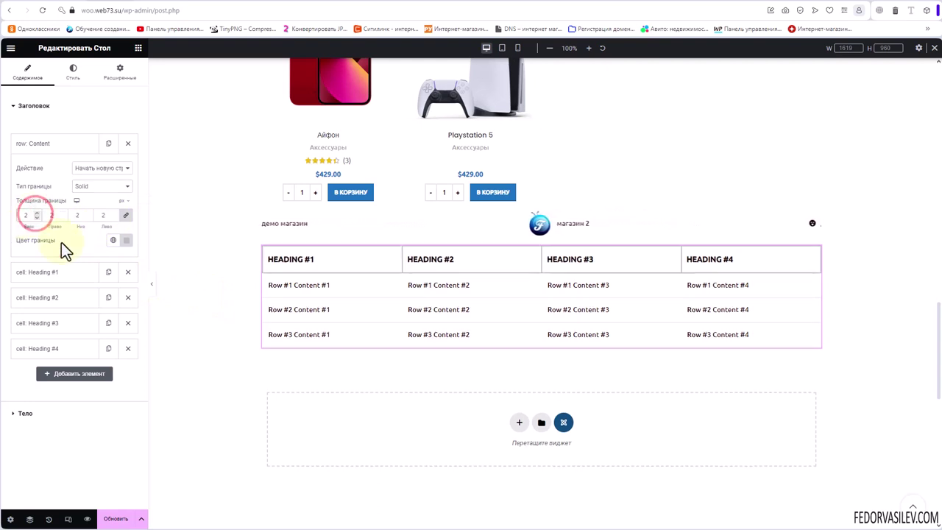
pyautogui.click(130, 245)
pyautogui.click(151, 359)
pyautogui.moveTo(158, 325); pyautogui.dragTo(183, 281)
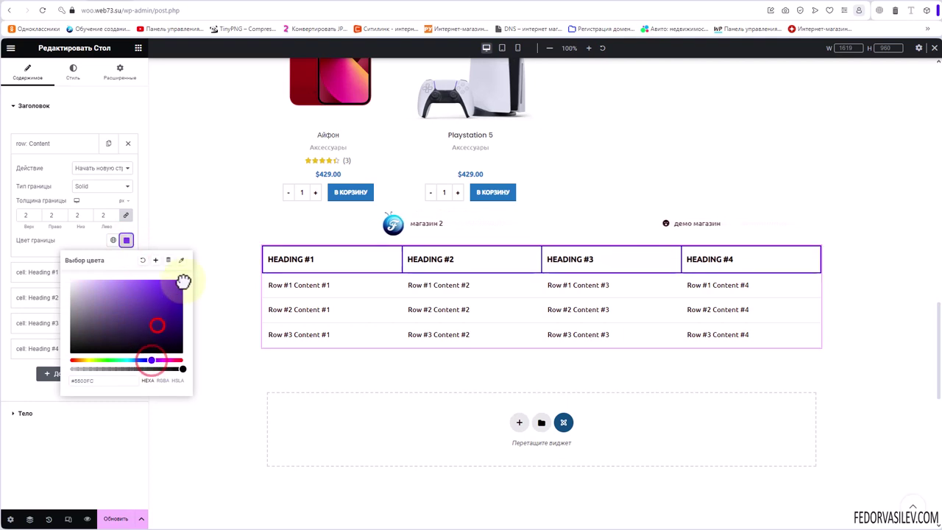
pyautogui.click(69, 235)
# Step: Try the Double and Dotted border types on the header row, ending with Solid
pyautogui.click(106, 189)
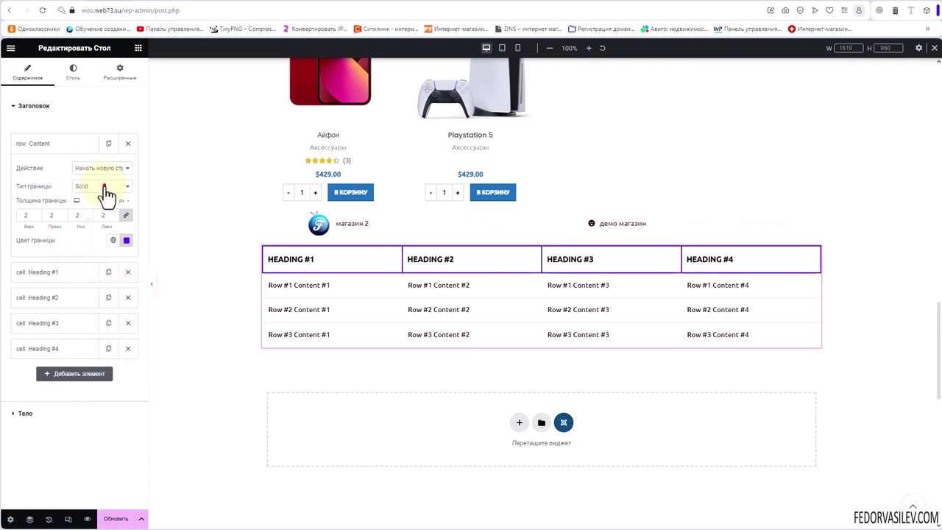
pyautogui.click(97, 220)
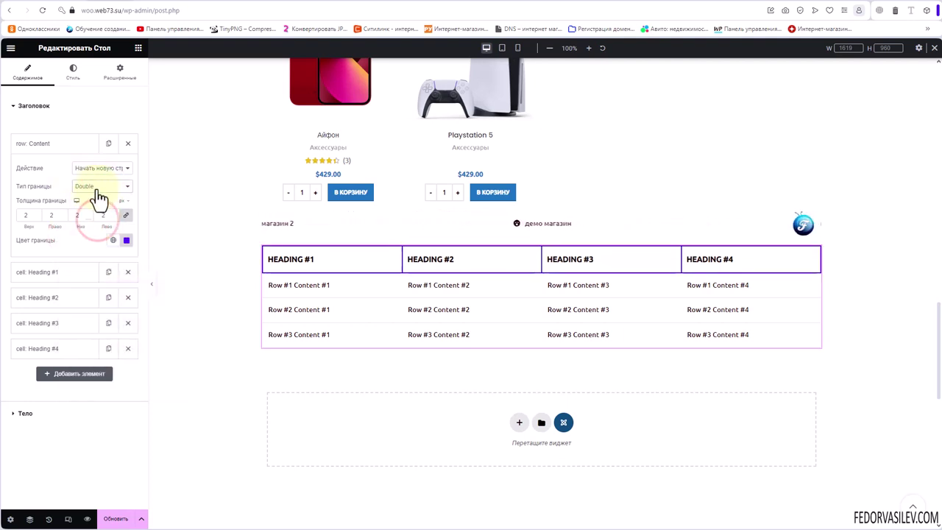
pyautogui.click(98, 188)
pyautogui.click(90, 222)
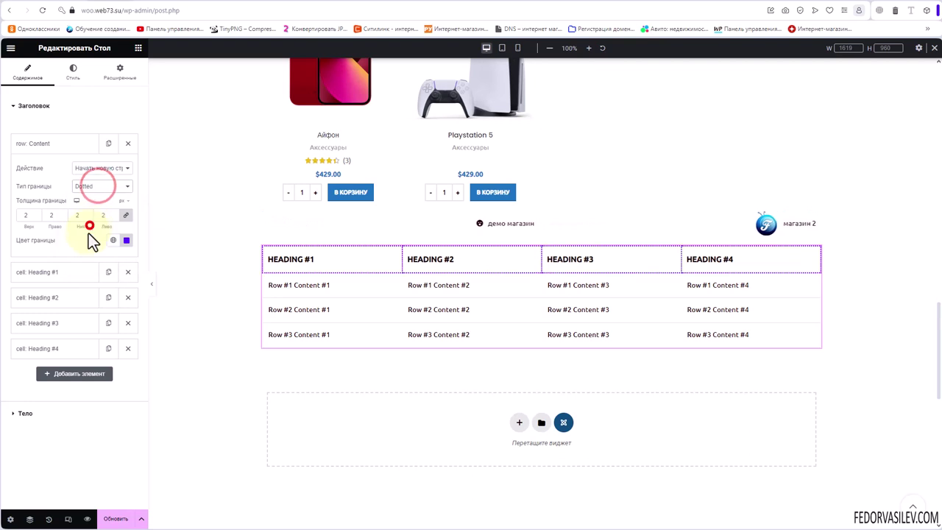
pyautogui.click(96, 186)
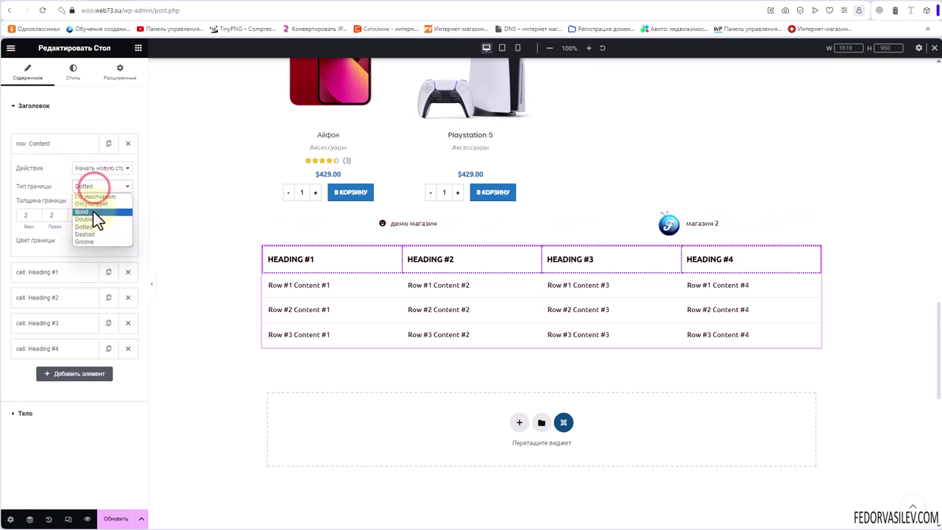
pyautogui.click(92, 212)
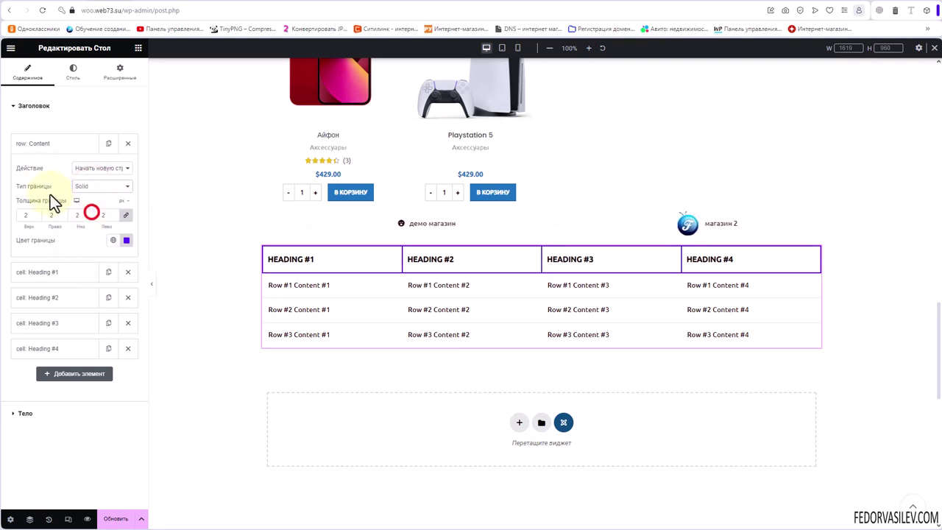
# Step: Change the header's row element to the action that adds a new cell and set its text to "тест"
pyautogui.click(92, 169)
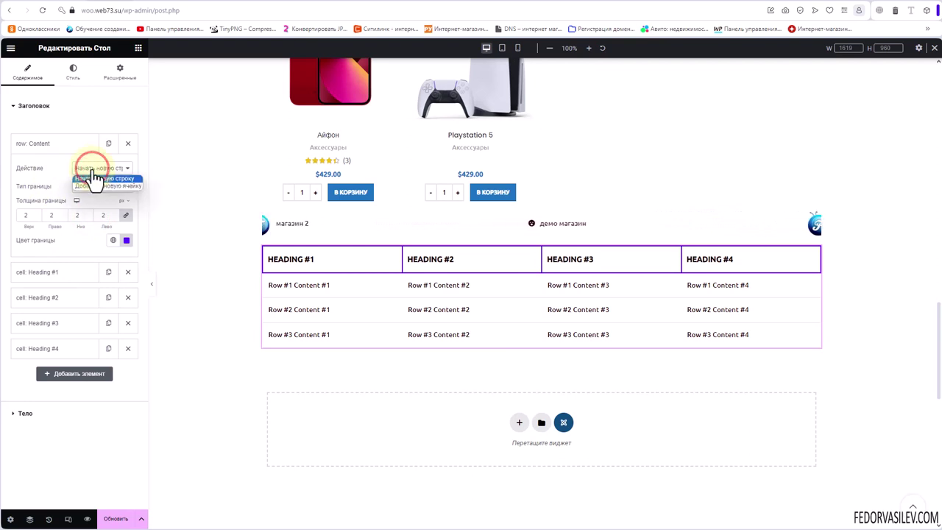
pyautogui.click(102, 187)
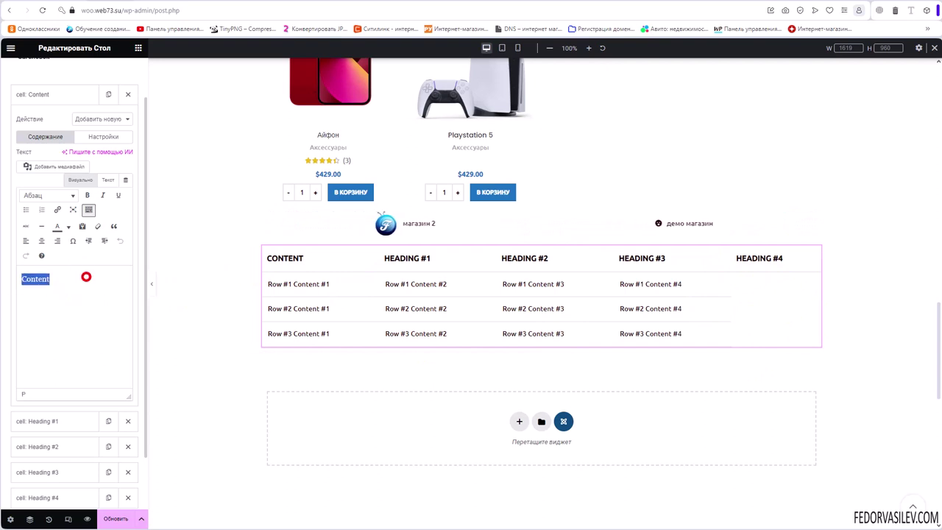
pyautogui.write('тест')
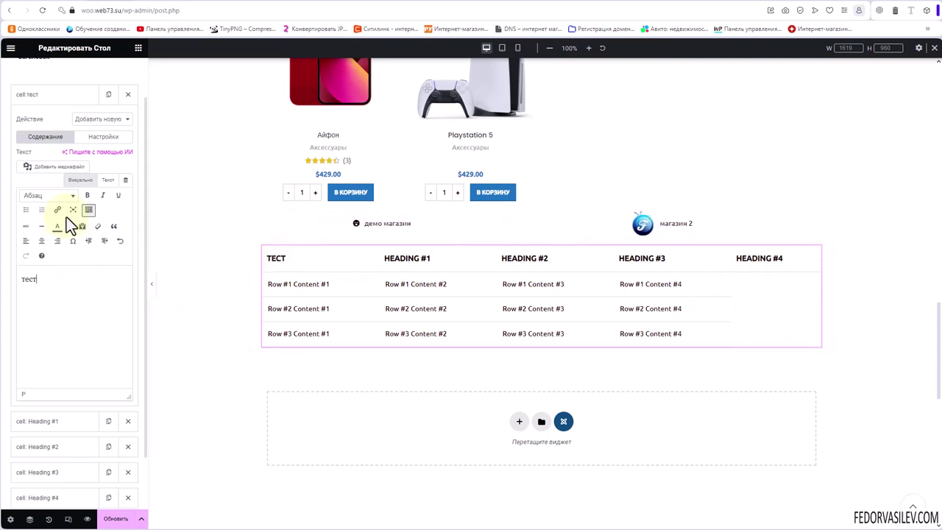
pyautogui.click(34, 95)
# Step: Replace the text of the Heading #1 header cell with "тест2"
pyautogui.click(44, 120)
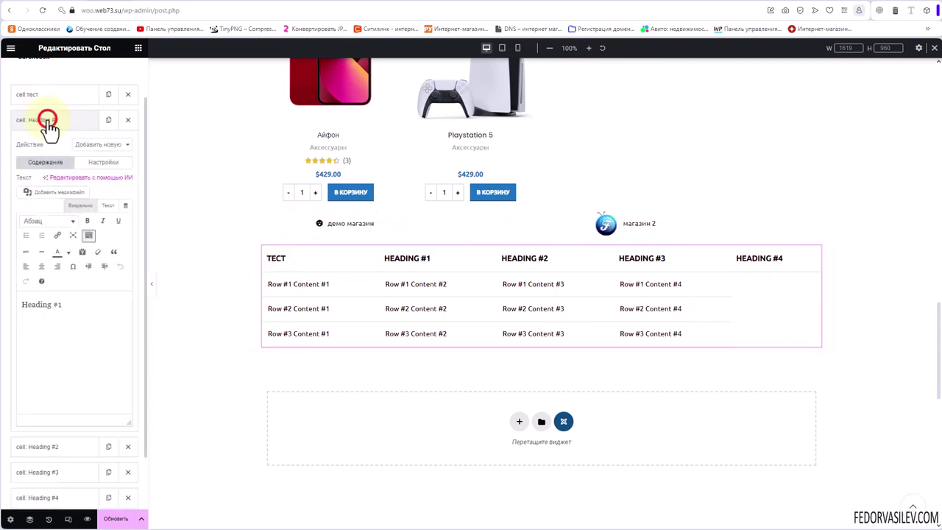
pyautogui.hotkey('ctrl', 'a')
pyautogui.write('тест2')
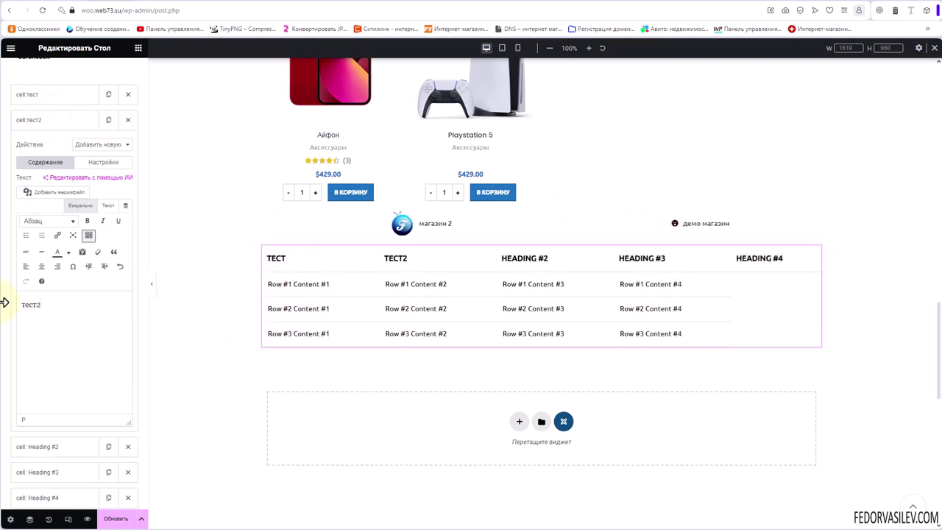
pyautogui.click(33, 119)
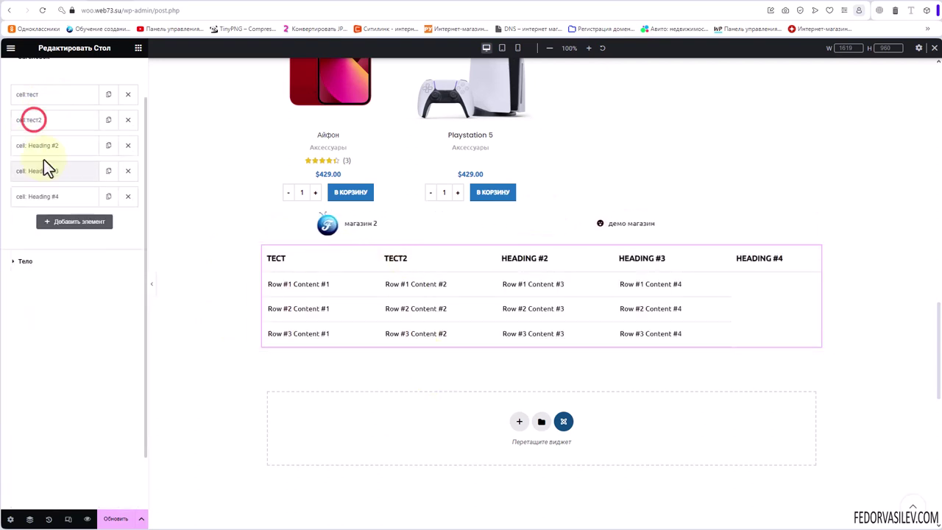
# Step: Replace the text of the Heading #2 header cell with "тест 3"
pyautogui.click(42, 147)
pyautogui.click(73, 336)
pyautogui.hotkey('ctrl', 'a')
pyautogui.write('т')
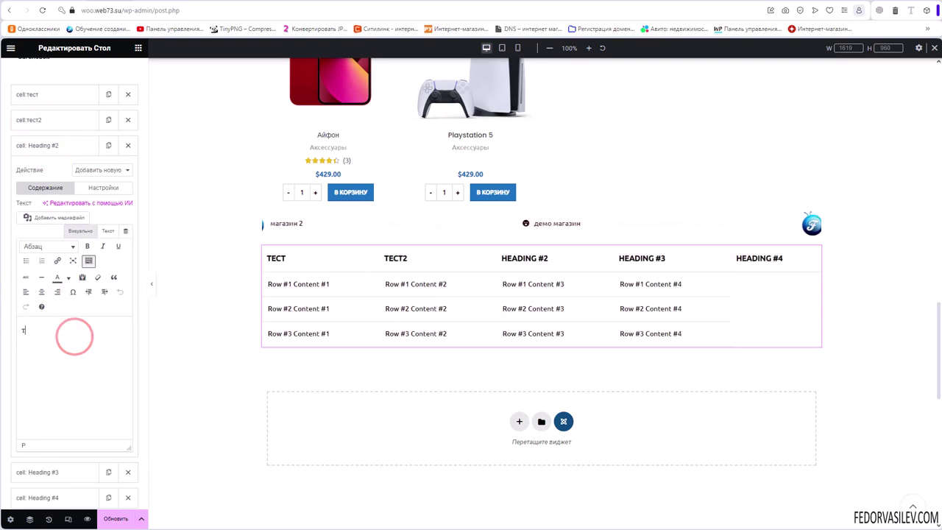
pyautogui.write('ест 3')
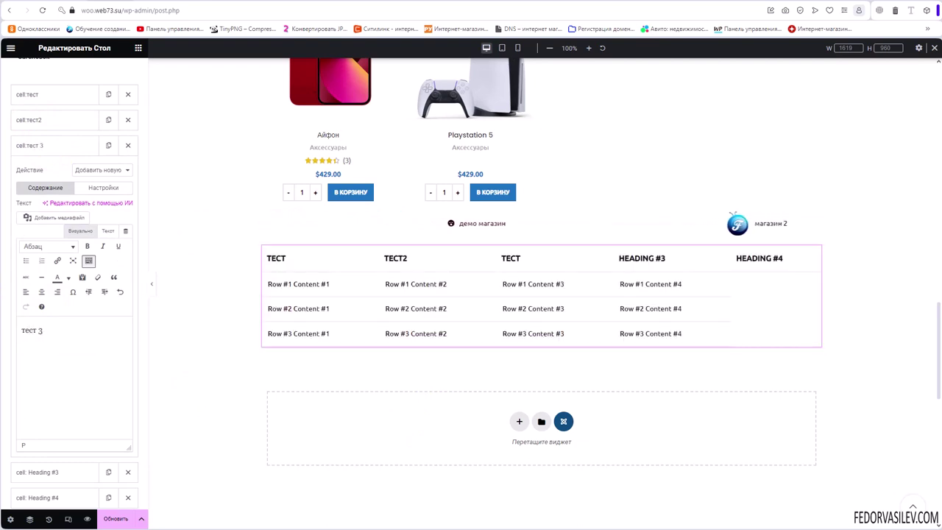
pyautogui.click(47, 145)
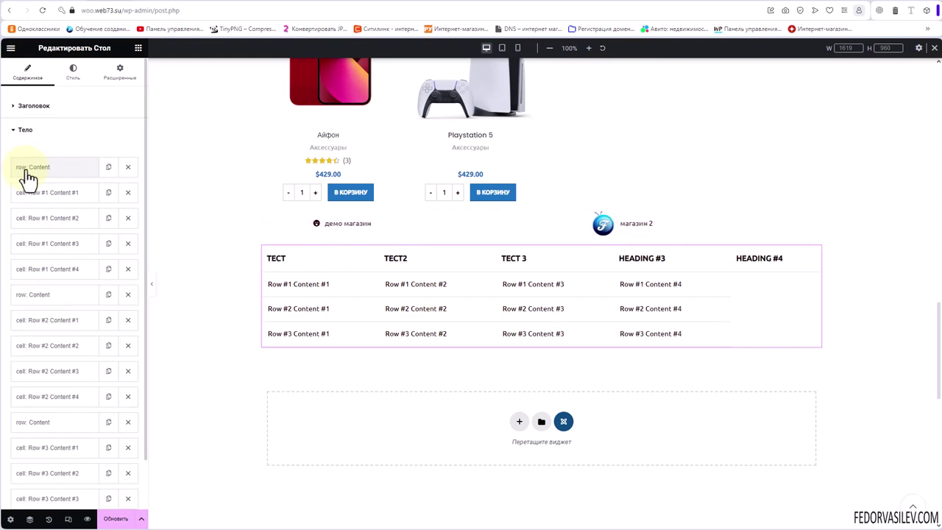
# Step: Give the first row of the table body a Solid border 2 px thick on all sides in dark red
pyautogui.click(28, 176)
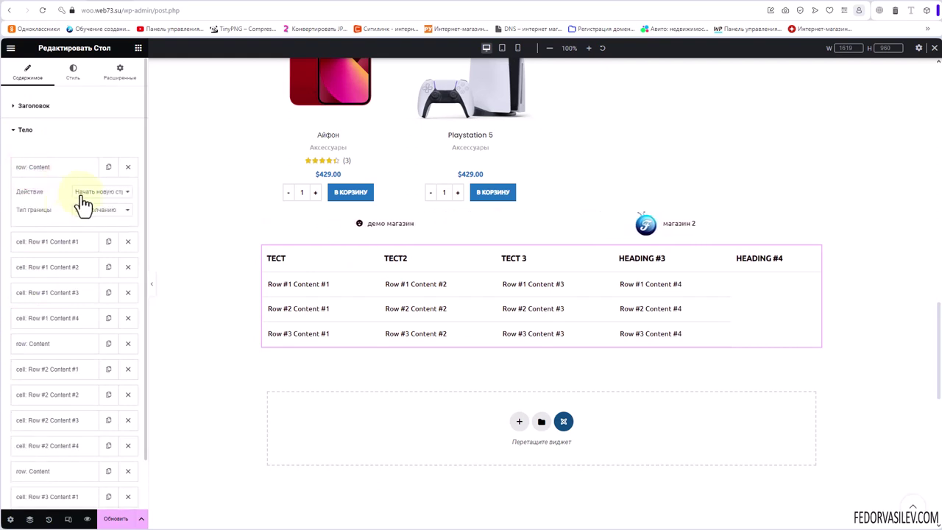
pyautogui.click(123, 193)
pyautogui.click(124, 191)
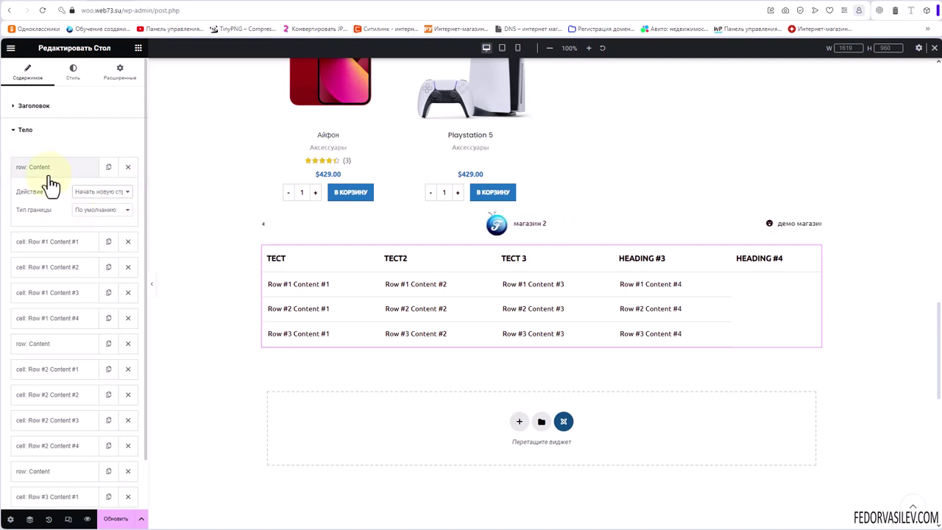
pyautogui.click(86, 210)
pyautogui.click(91, 233)
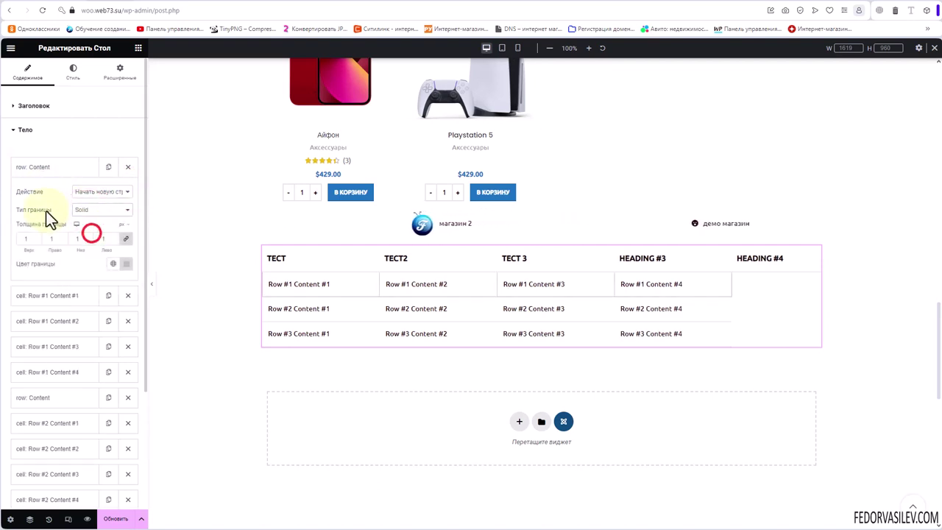
pyautogui.click(114, 235)
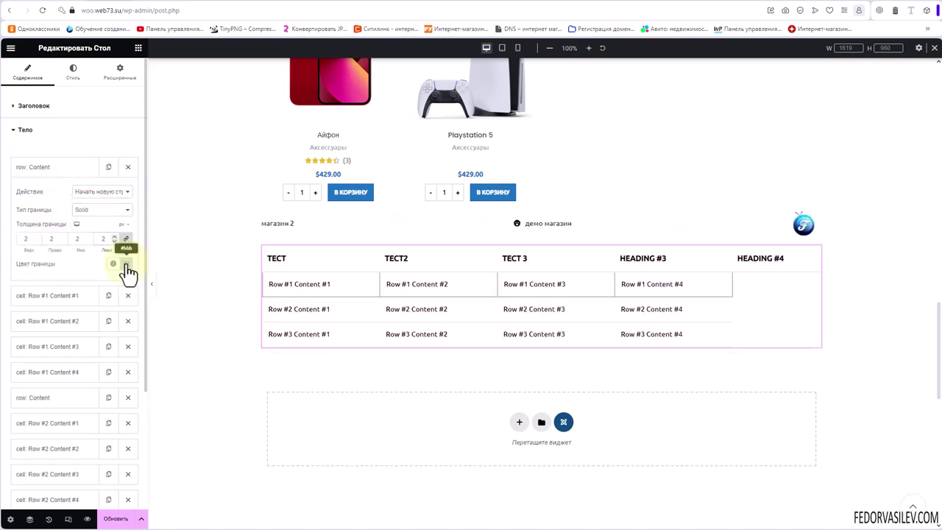
pyautogui.click(126, 263)
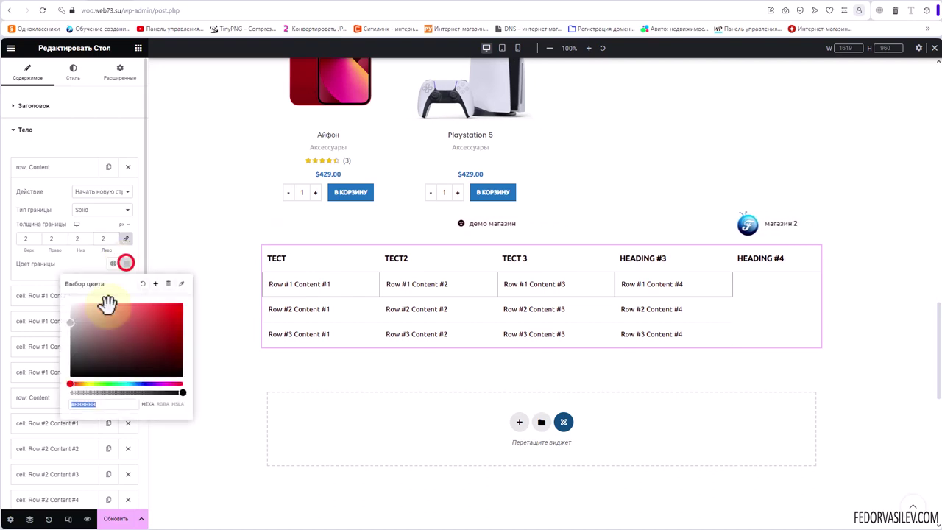
pyautogui.click(146, 383)
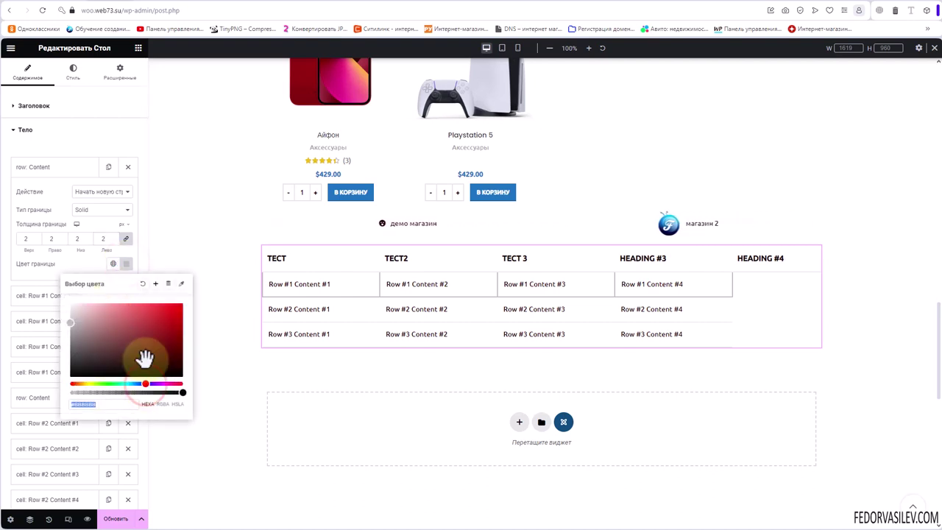
pyautogui.click(133, 327)
# Step: Replace the text of the Row #1 Content #1 body cell with "контент"
pyautogui.click(33, 296)
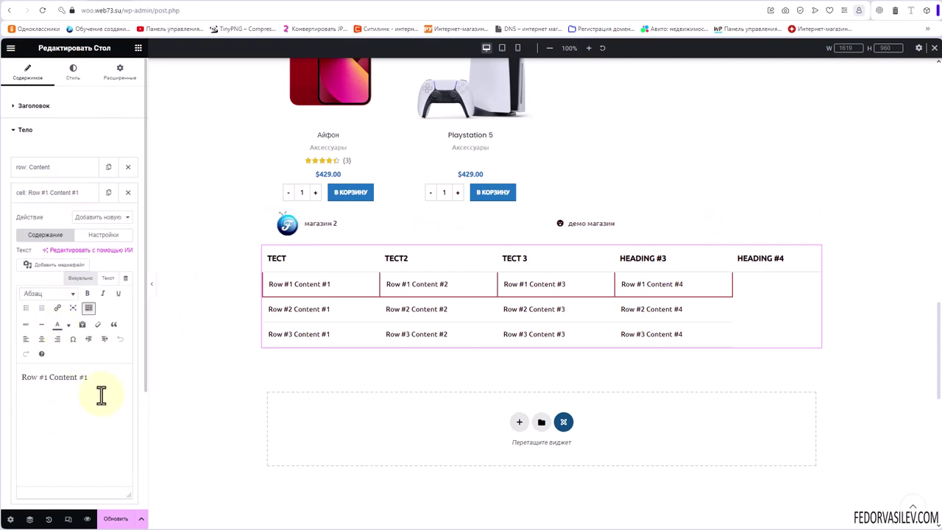
pyautogui.moveTo(103, 378); pyautogui.dragTo(6, 384)
pyautogui.write('контент')
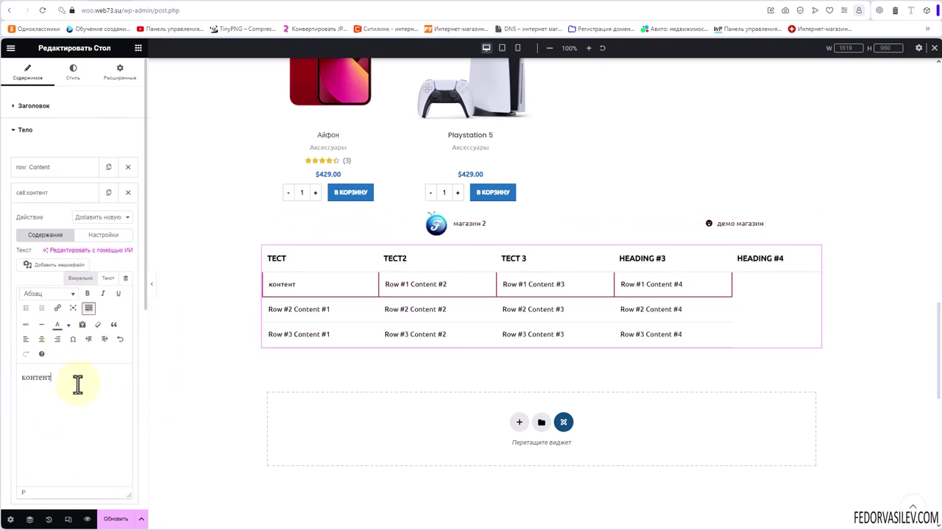
pyautogui.click(44, 192)
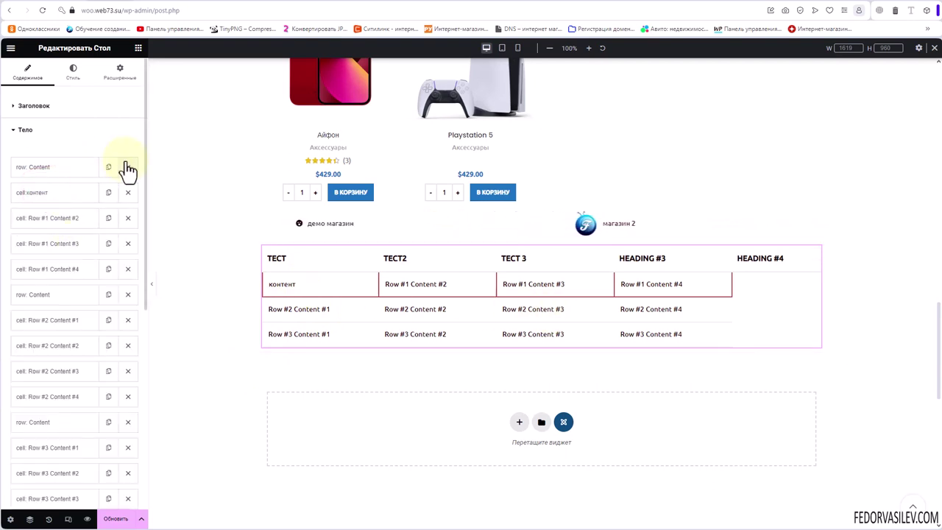
# Step: Examine how the table body's row elements and their content cells are ordered, checking the settings of each row and several first-row cells
pyautogui.scroll(-1, 130, 464)
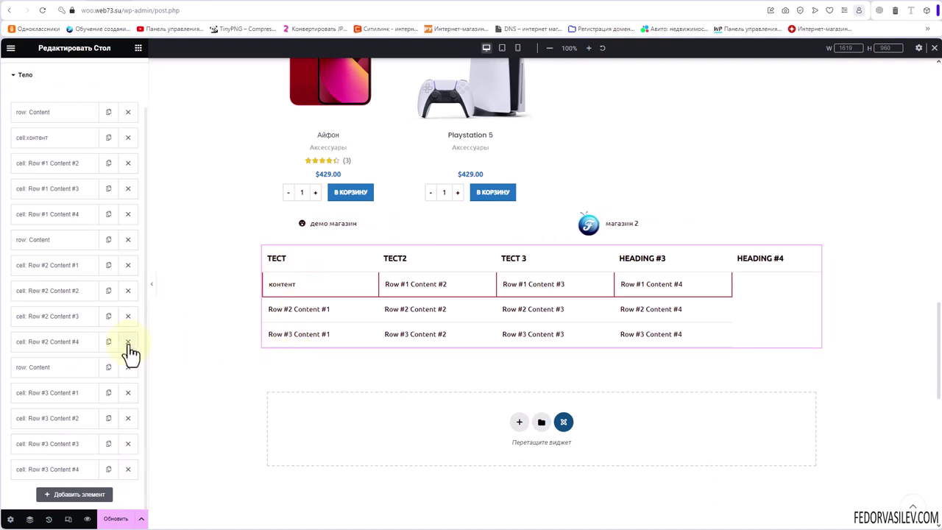
pyautogui.scroll(1, 105, 359)
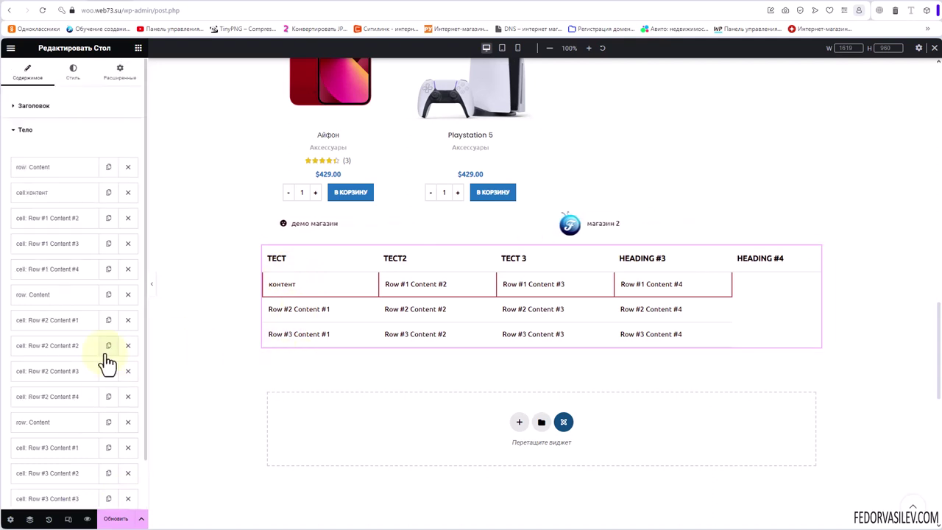
pyautogui.click(41, 169)
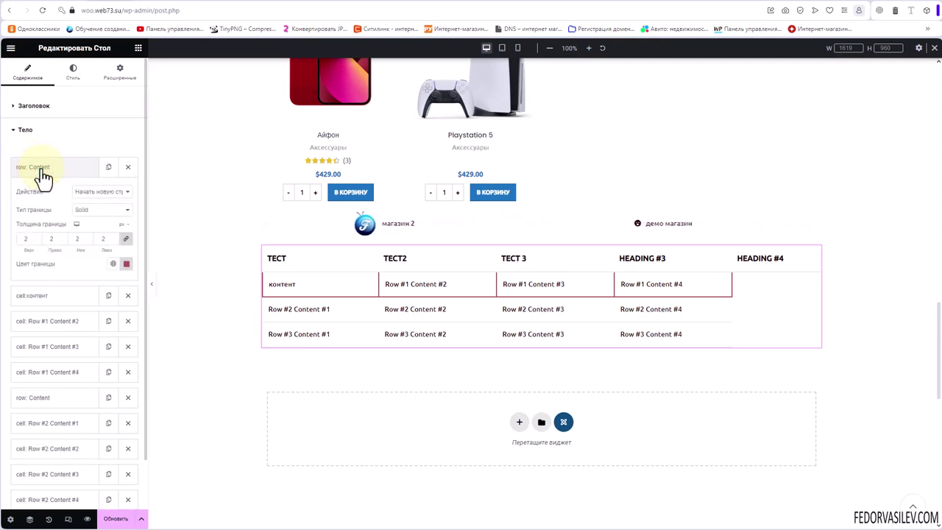
pyautogui.click(42, 169)
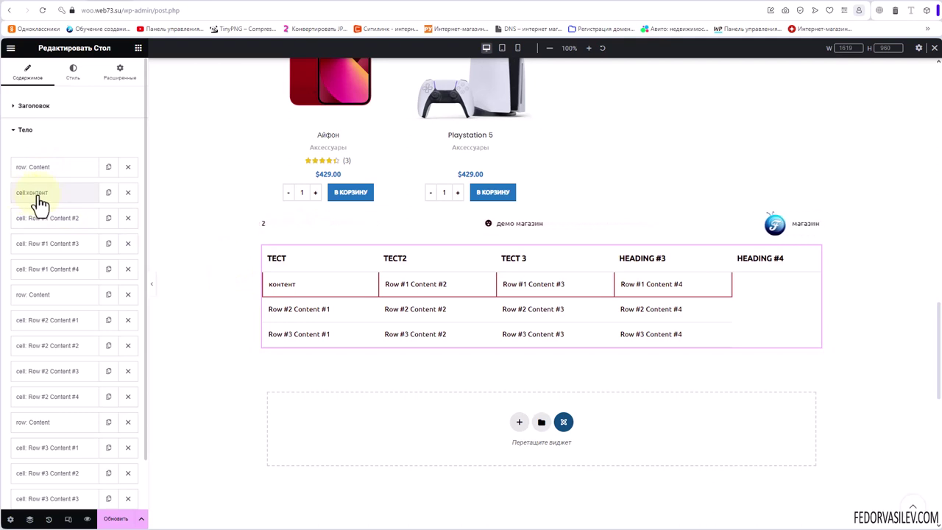
pyautogui.click(37, 195)
pyautogui.click(36, 196)
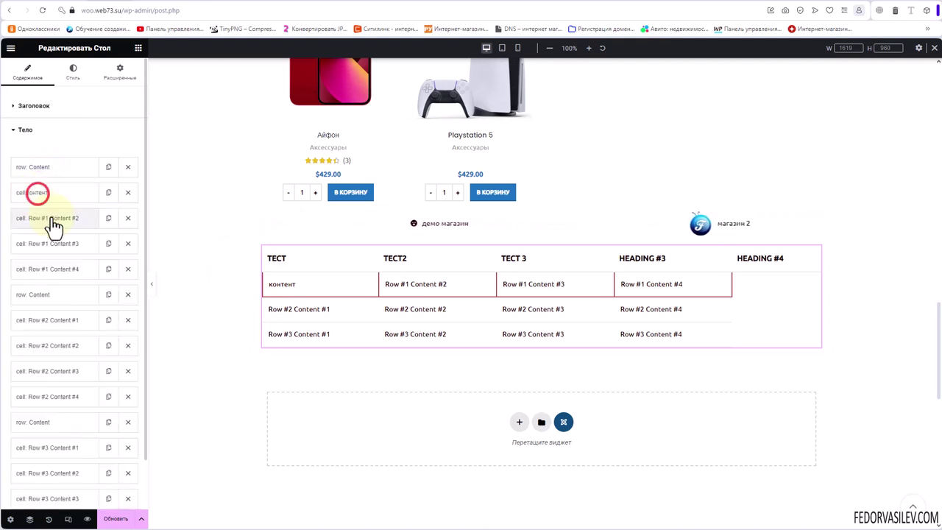
pyautogui.click(63, 219)
pyautogui.click(65, 221)
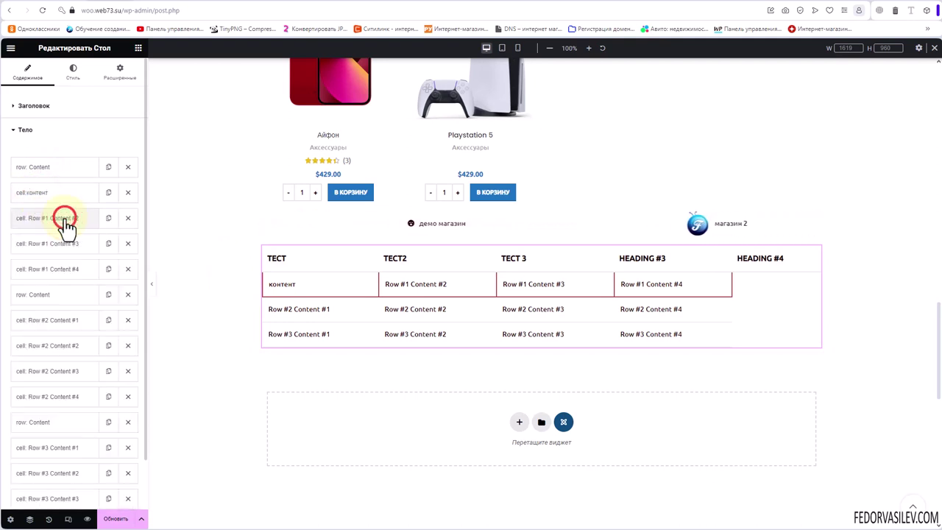
pyautogui.click(63, 244)
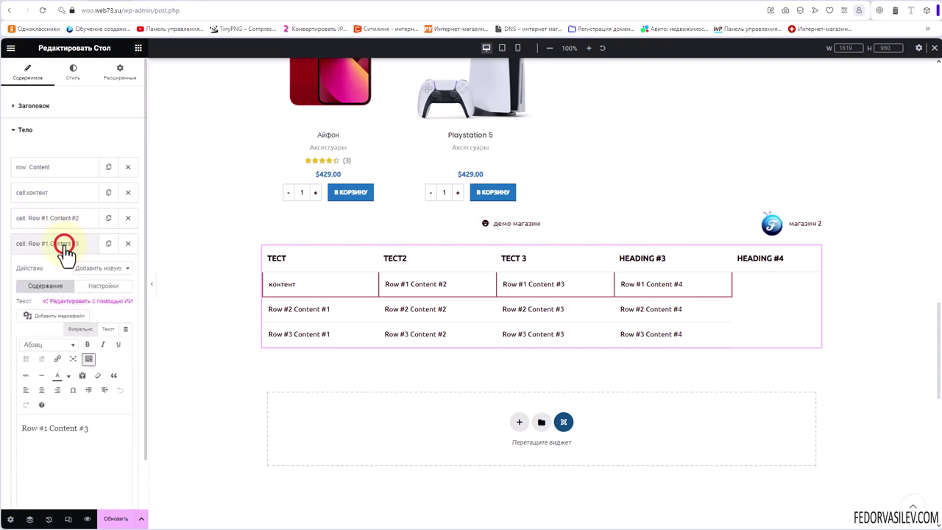
pyautogui.click(64, 244)
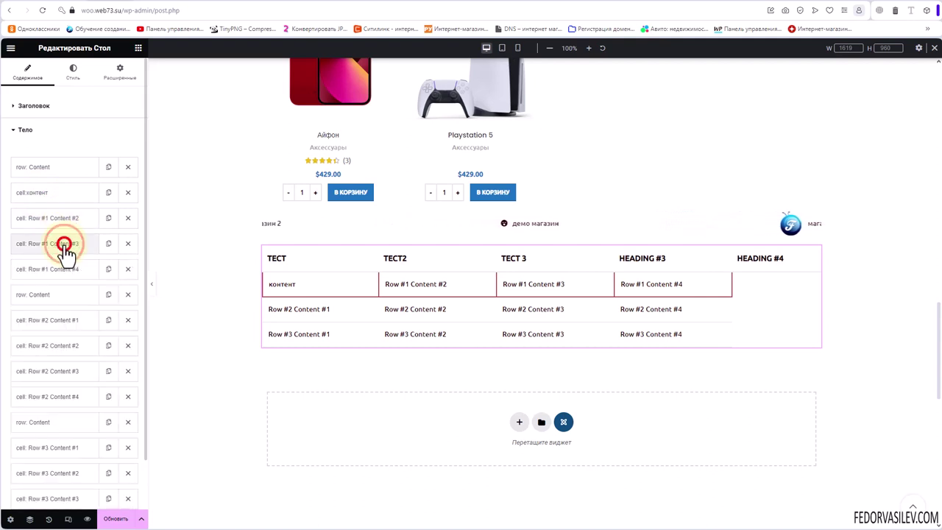
pyautogui.click(42, 294)
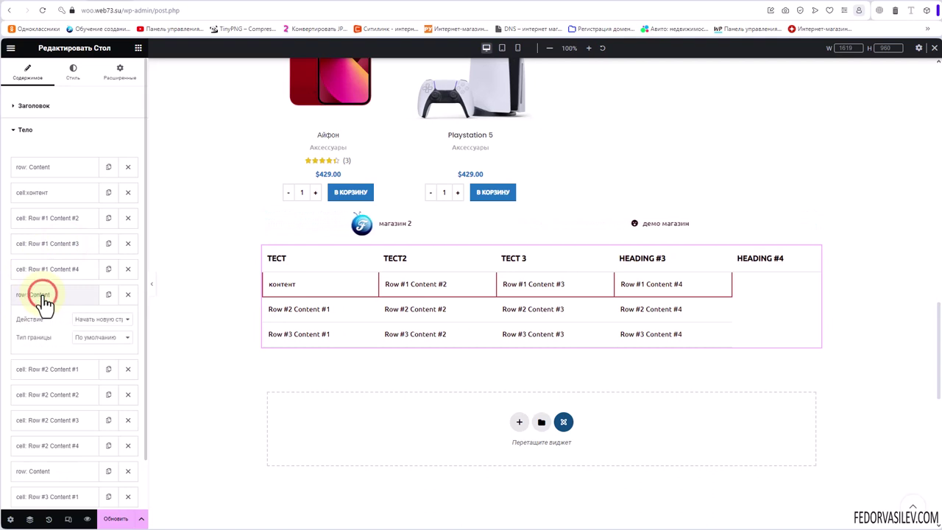
pyautogui.click(42, 294)
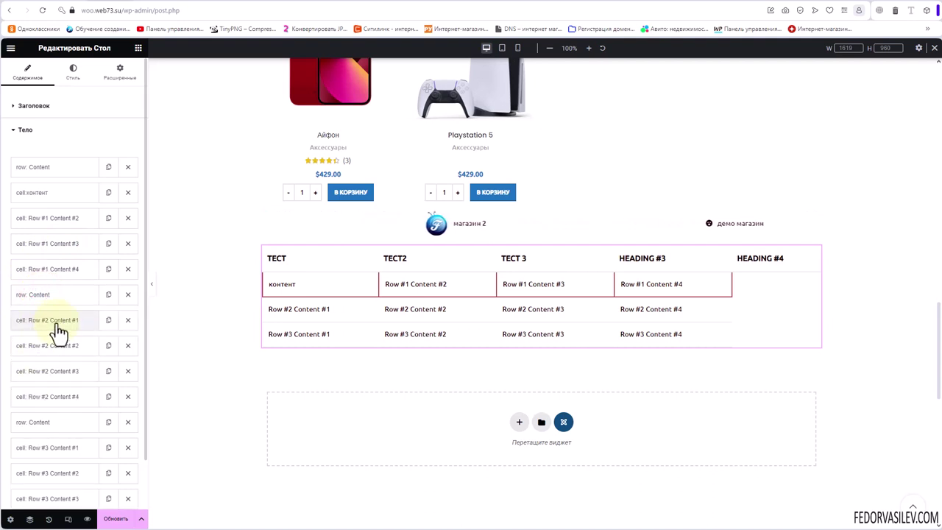
pyautogui.scroll(-1, 42, 412)
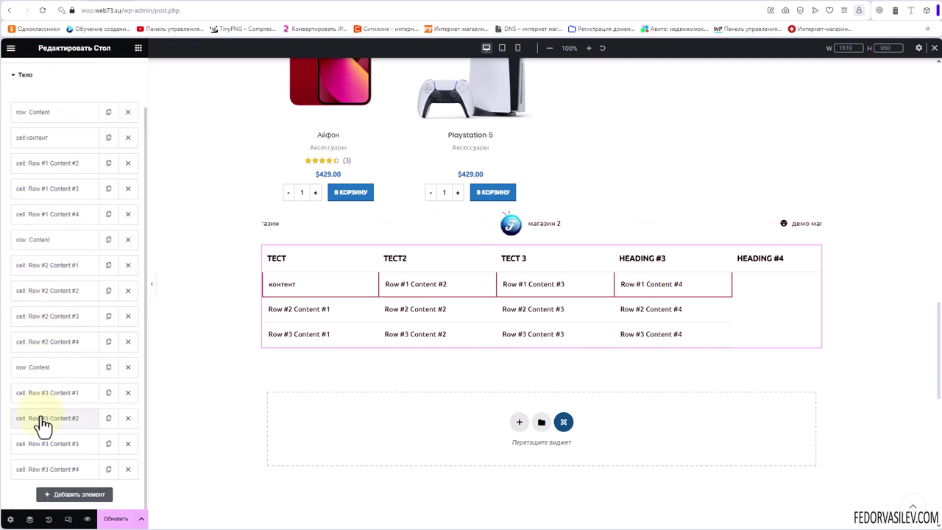
pyautogui.click(44, 368)
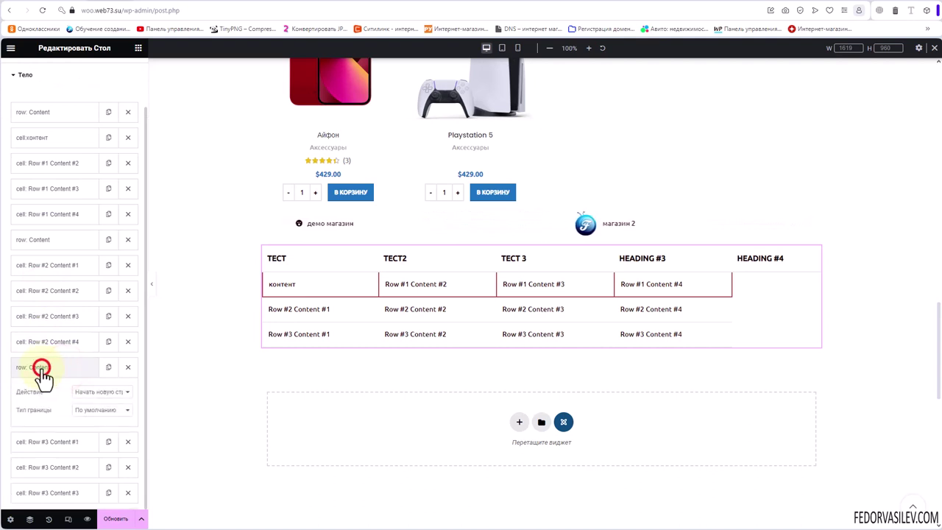
pyautogui.click(40, 368)
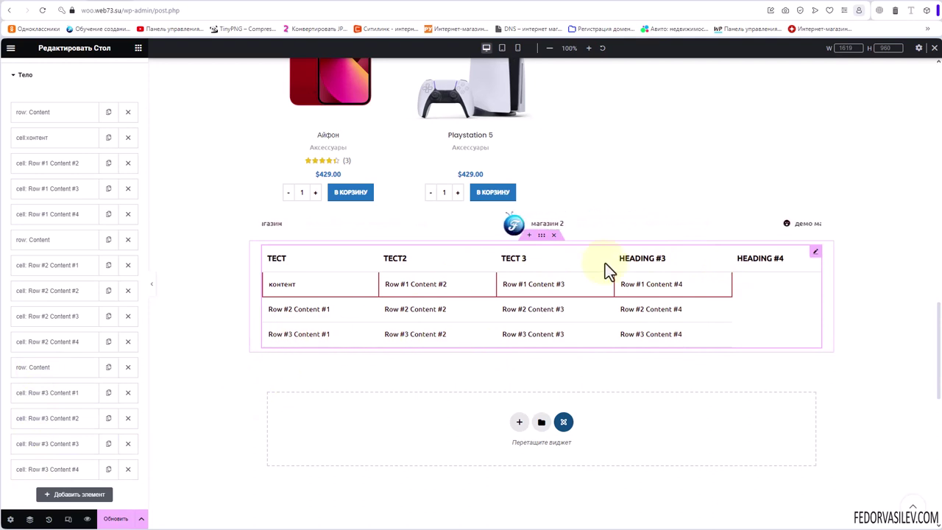
# Step: Open the style settings for the table's header
pyautogui.scroll(1, 431, 305)
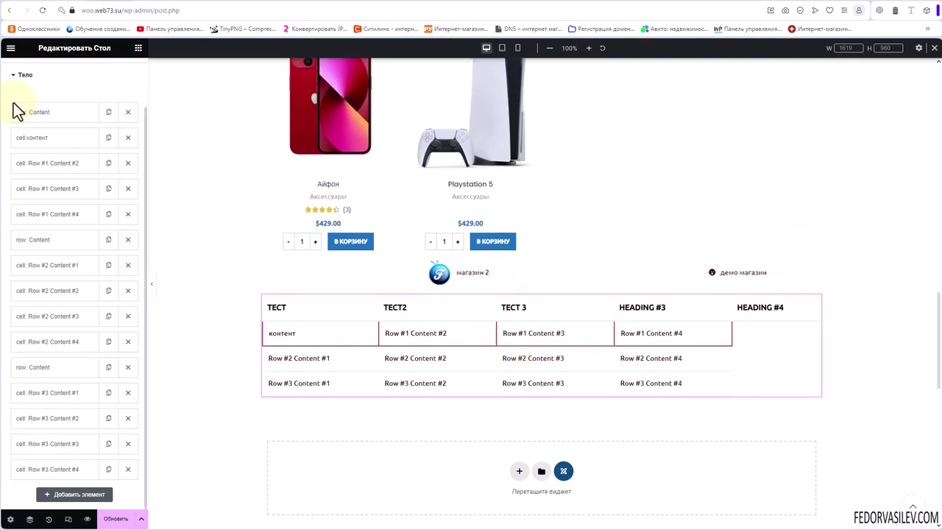
pyautogui.scroll(2, 26, 128)
pyautogui.click(73, 72)
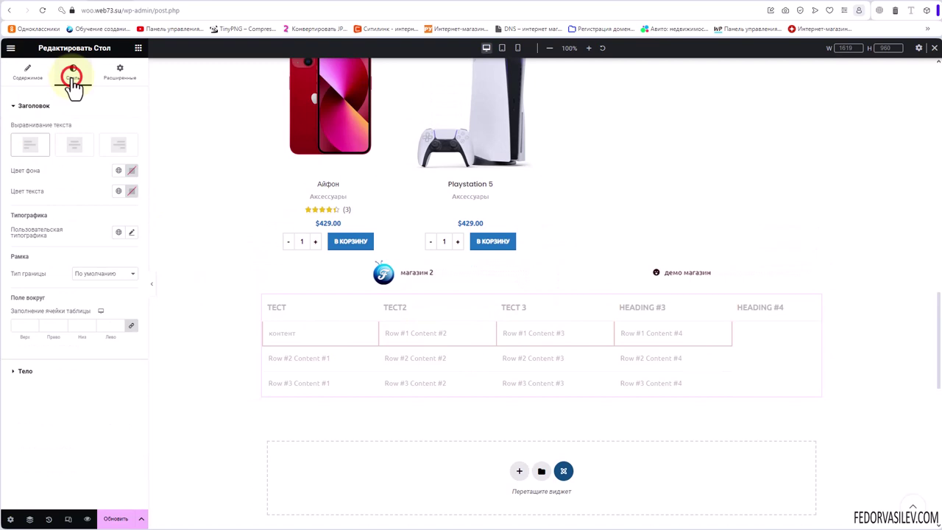
# Step: Try centre and right alignment for the header text and return it to left alignment
pyautogui.click(72, 143)
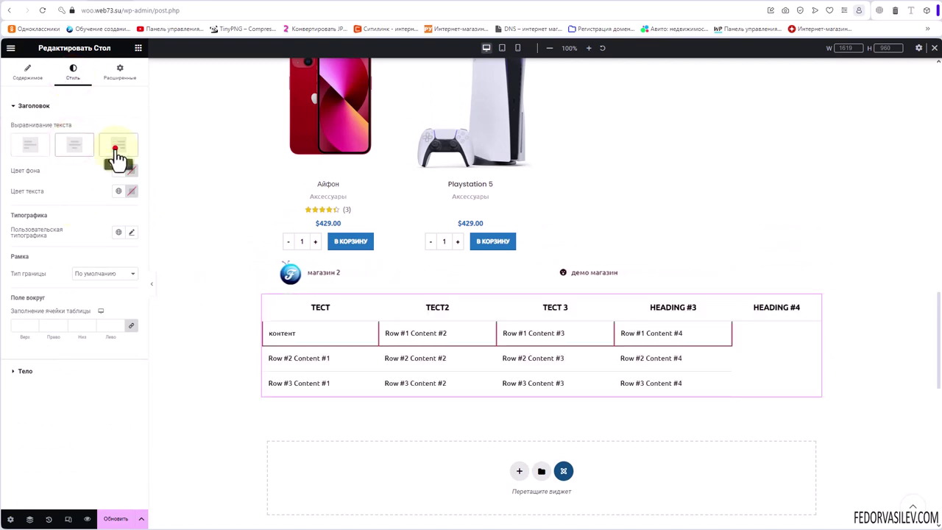
pyautogui.click(115, 147)
pyautogui.click(30, 145)
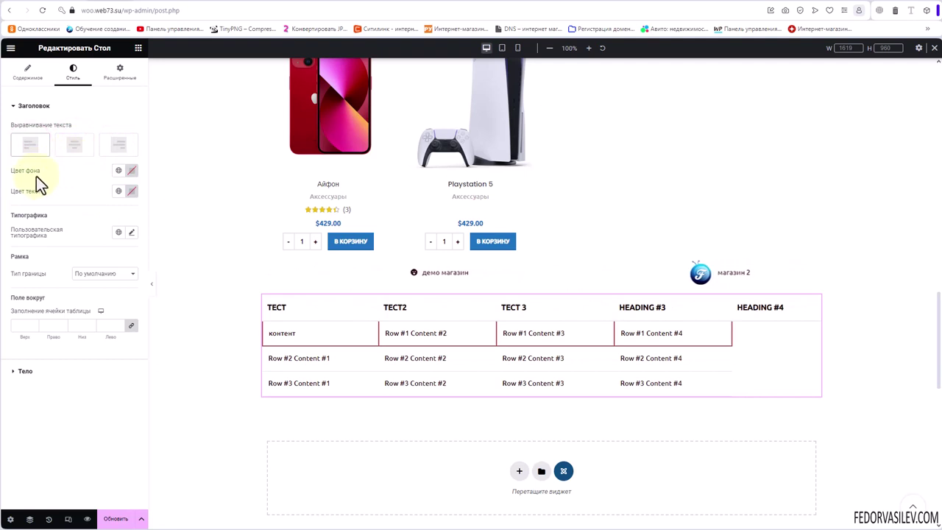
# Step: Give the table header a light blue background colour
pyautogui.click(131, 170)
pyautogui.moveTo(136, 221); pyautogui.dragTo(87, 214)
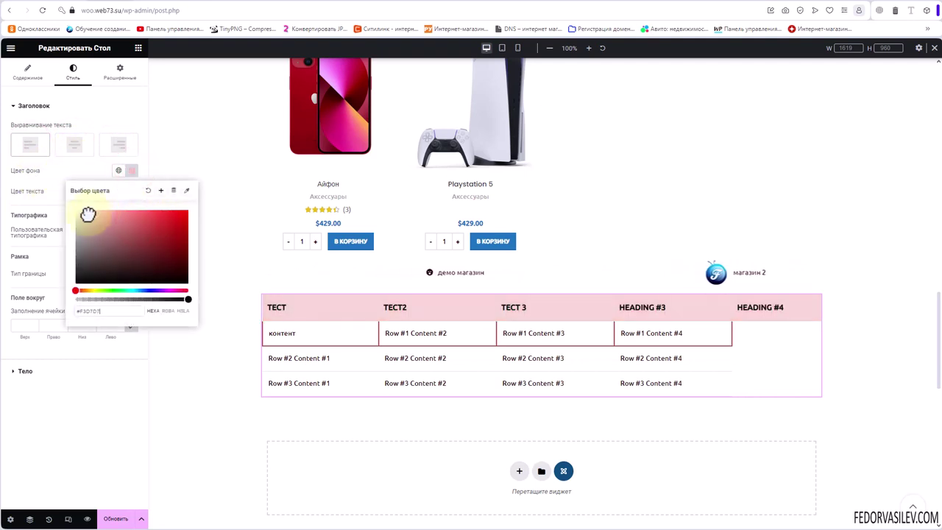
pyautogui.click(140, 290)
pyautogui.click(59, 184)
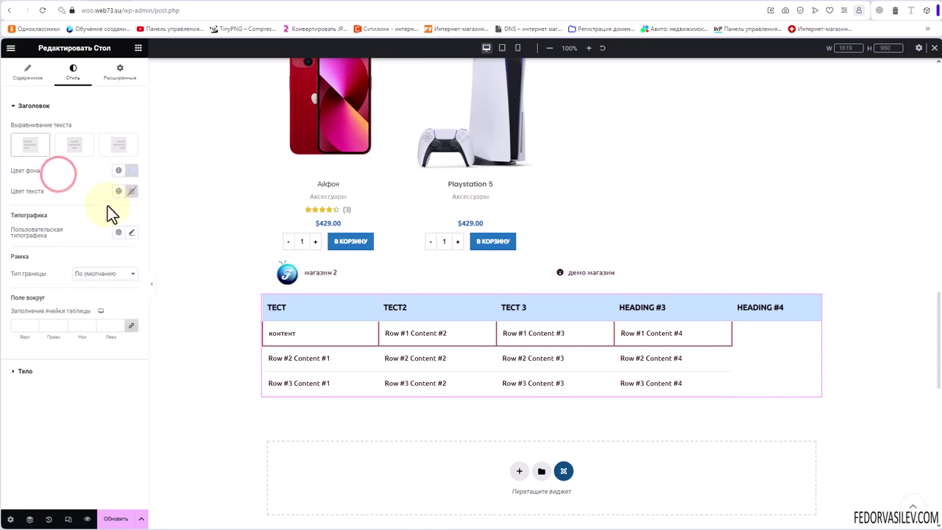
# Step: Set the table header's text colour to black
pyautogui.click(132, 191)
pyautogui.moveTo(156, 241); pyautogui.dragTo(62, 251)
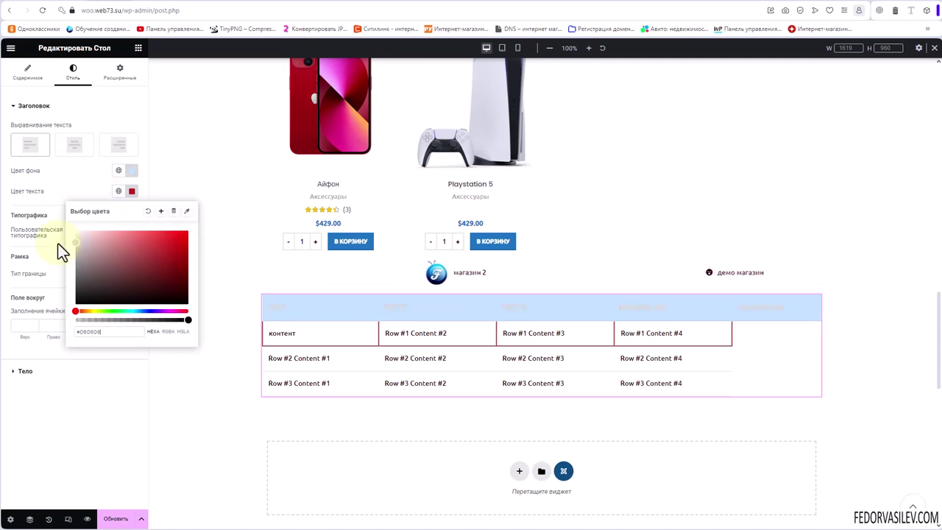
pyautogui.moveTo(65, 206); pyautogui.dragTo(76, 330)
pyautogui.click(50, 181)
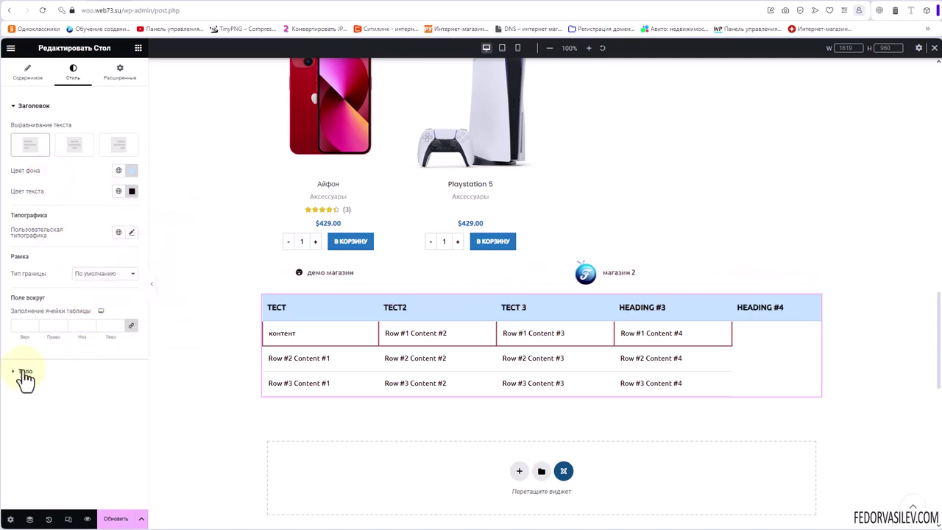
# Step: In the table body's style settings, left-align the text and set the background type to Horizontal even & odd
pyautogui.click(24, 372)
pyautogui.click(74, 174)
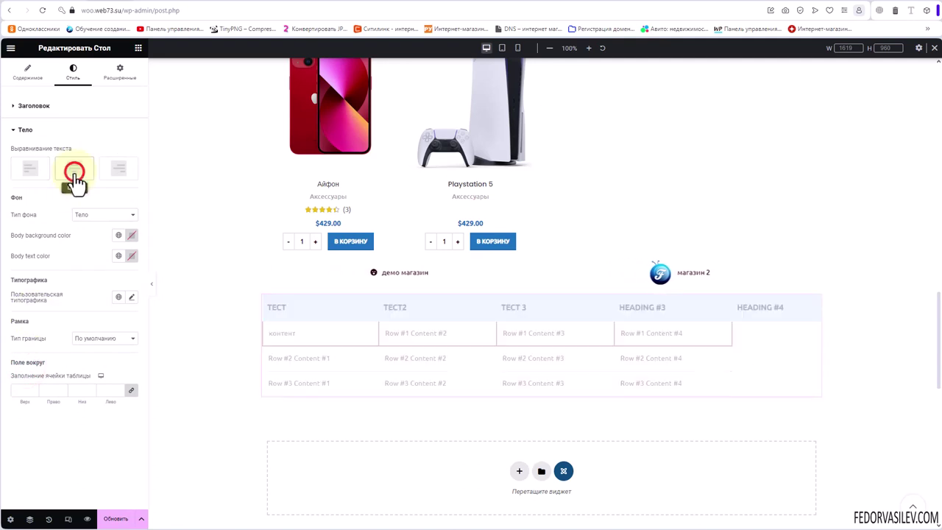
pyautogui.click(28, 170)
pyautogui.click(107, 216)
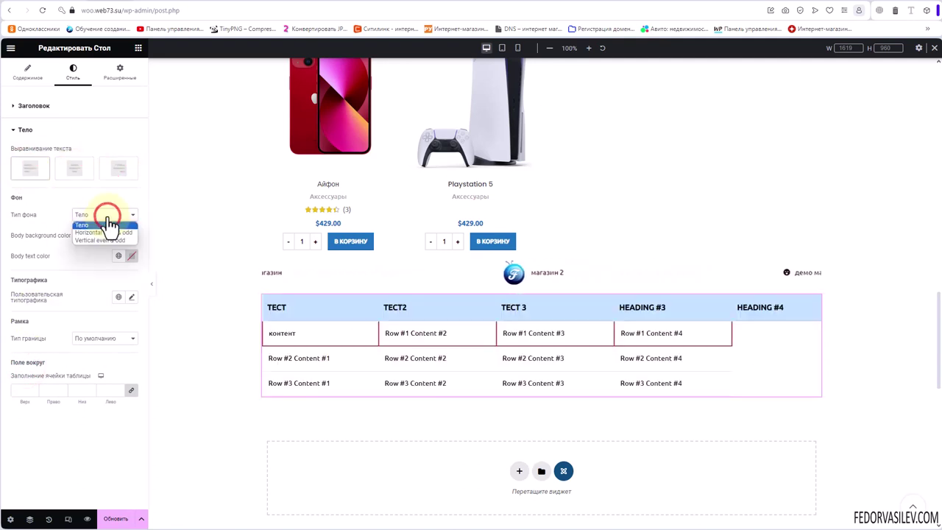
pyautogui.click(103, 232)
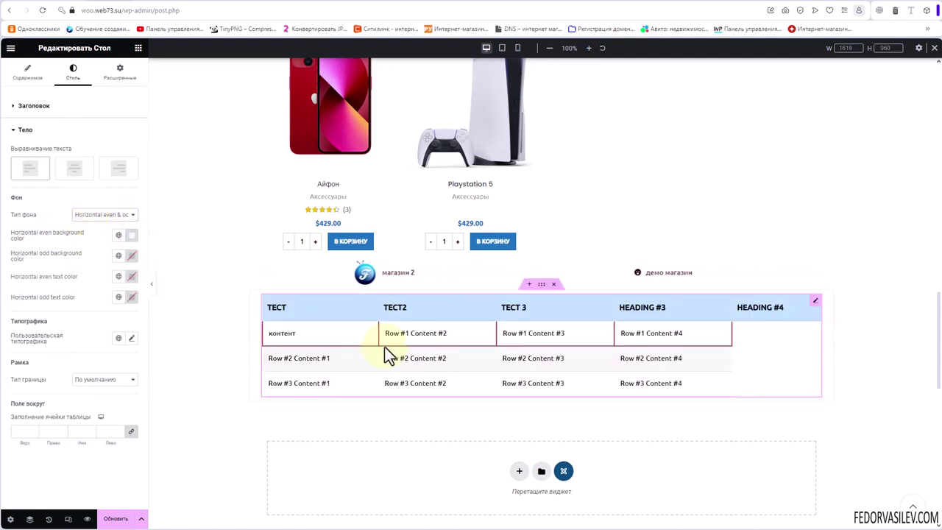
# Step: Set the background colour of the body's horizontal even rows to light pink
pyautogui.click(133, 236)
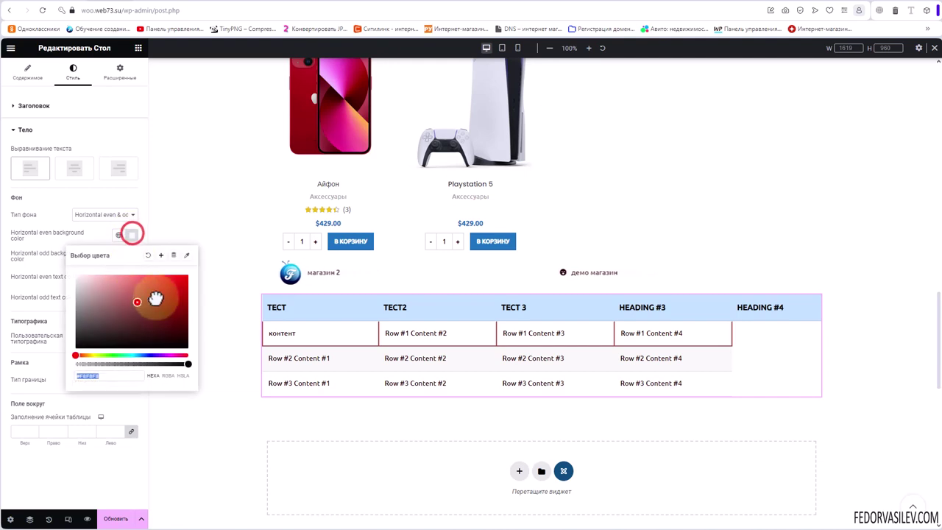
pyautogui.moveTo(151, 298); pyautogui.dragTo(92, 269)
pyautogui.click(51, 224)
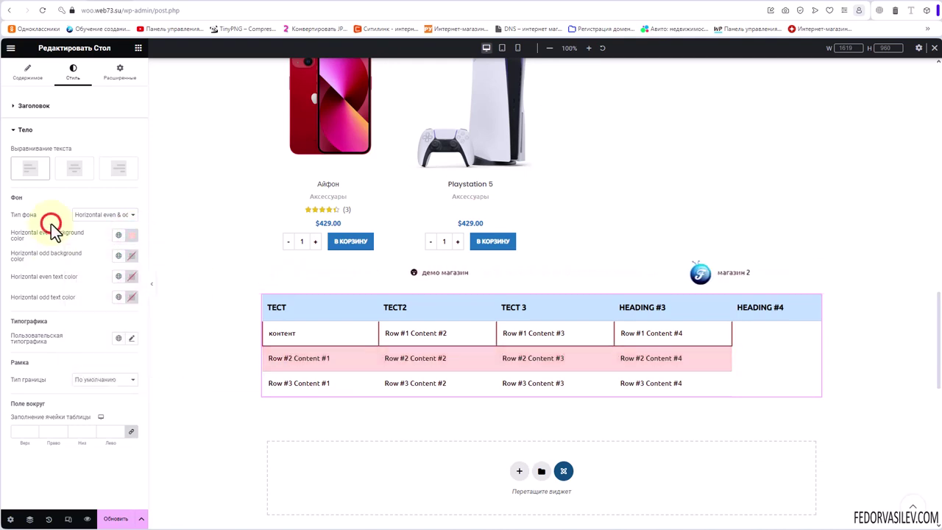